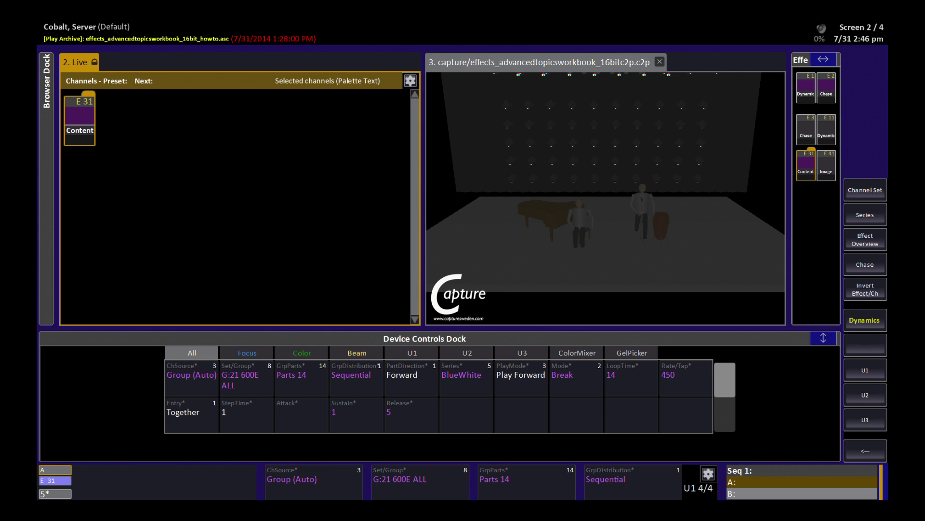
- Add series 8 named 'New Series' at the end of the Series list
click(865, 215)
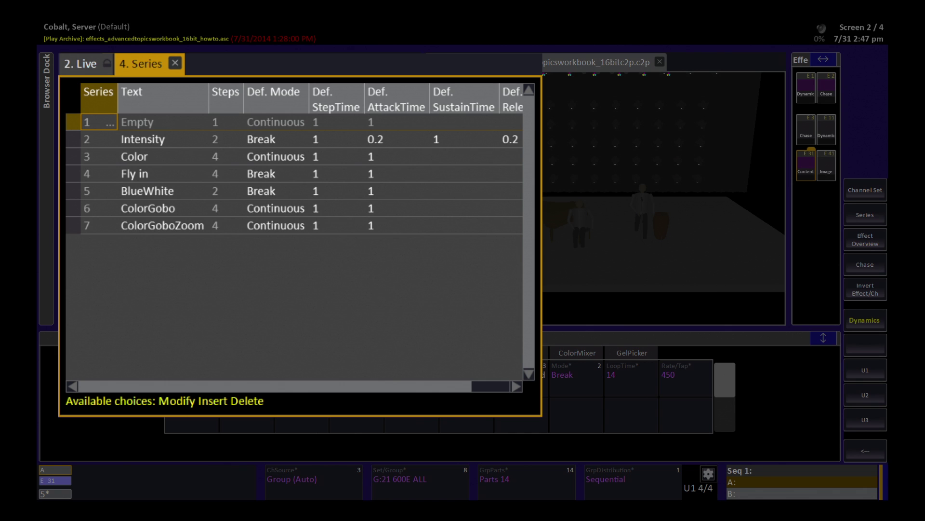
key(End)
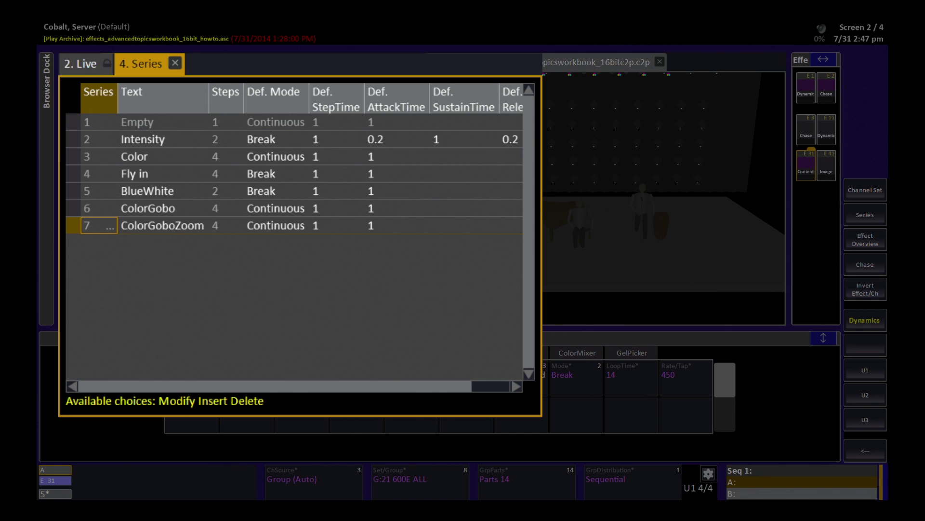
key(Return)
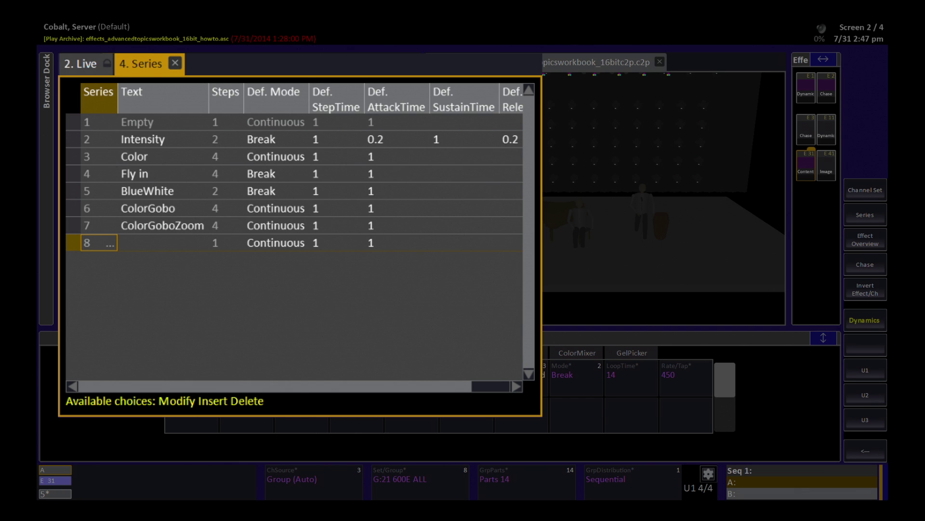
key(Right)
key(Return)
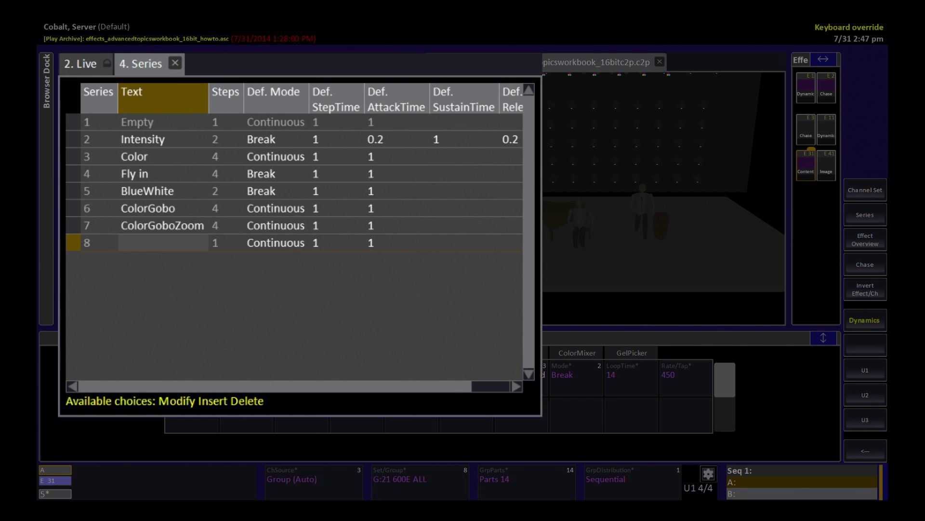
text(Ne)
text(w Series)
key(Return)
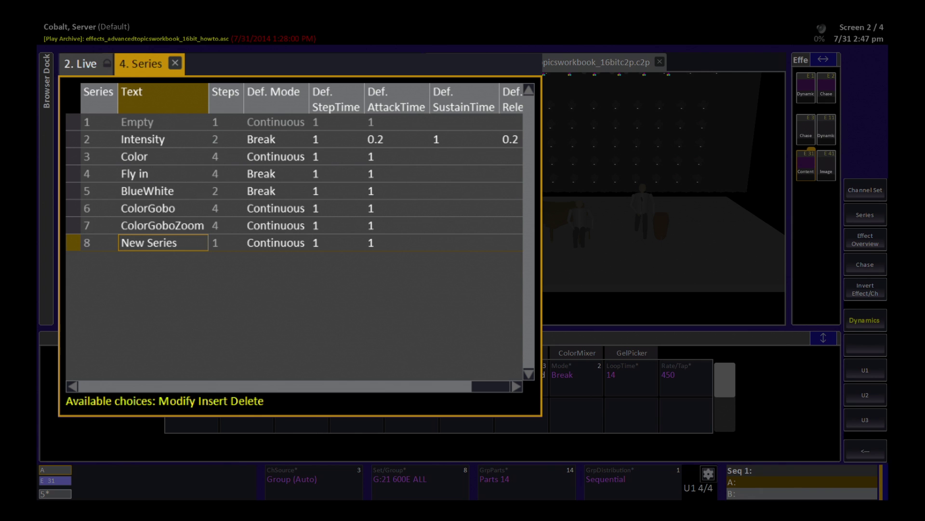
key(Right)
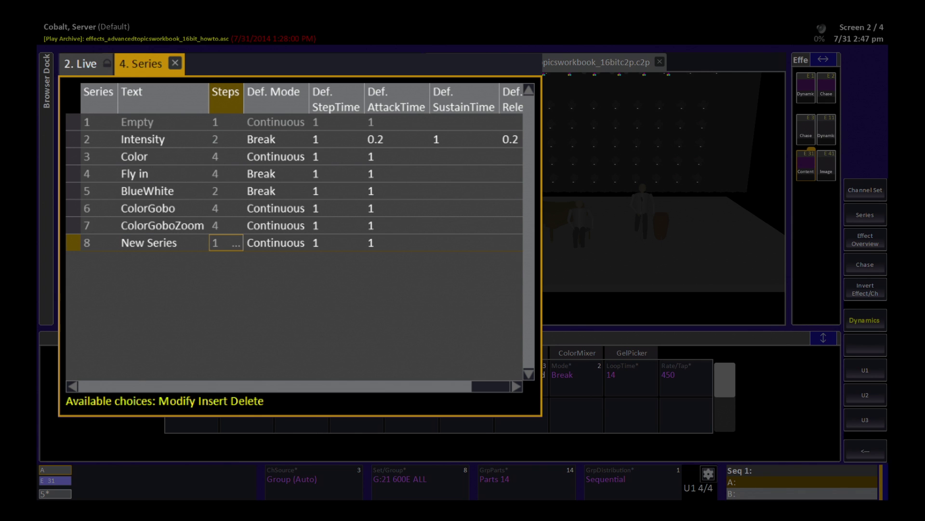
- Insert steps 1, 2 and 3 into New Series' step editor
key(Return)
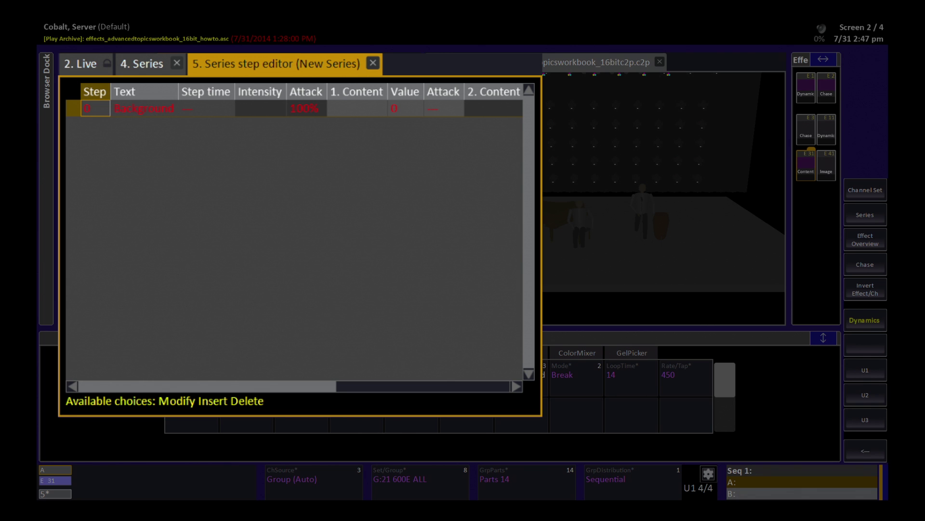
key(Return)
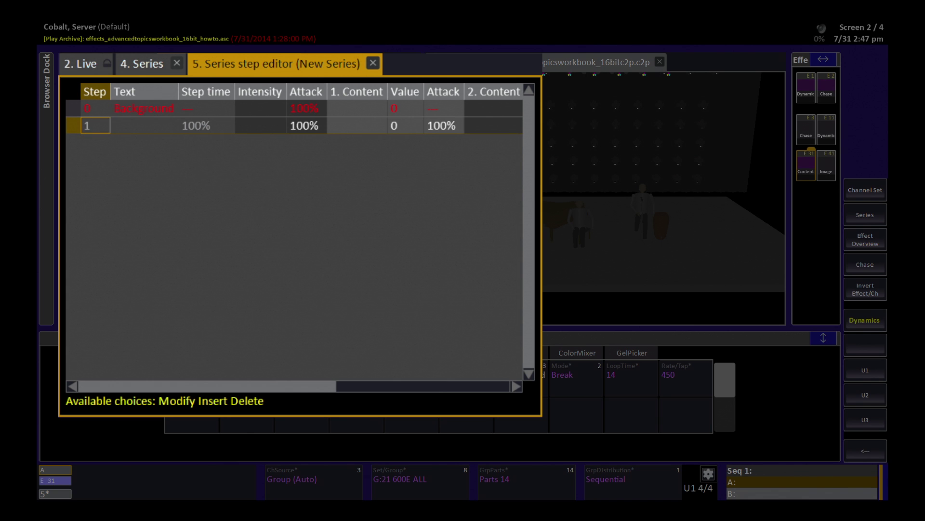
key(Return)
key(Return)
key(Right)
key(Right)
key(Right)
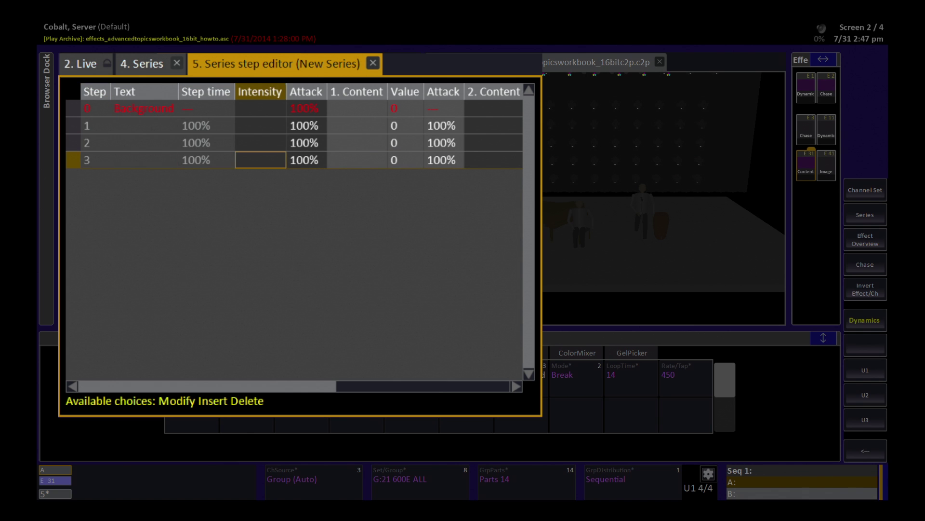
key(Up)
key(Up)
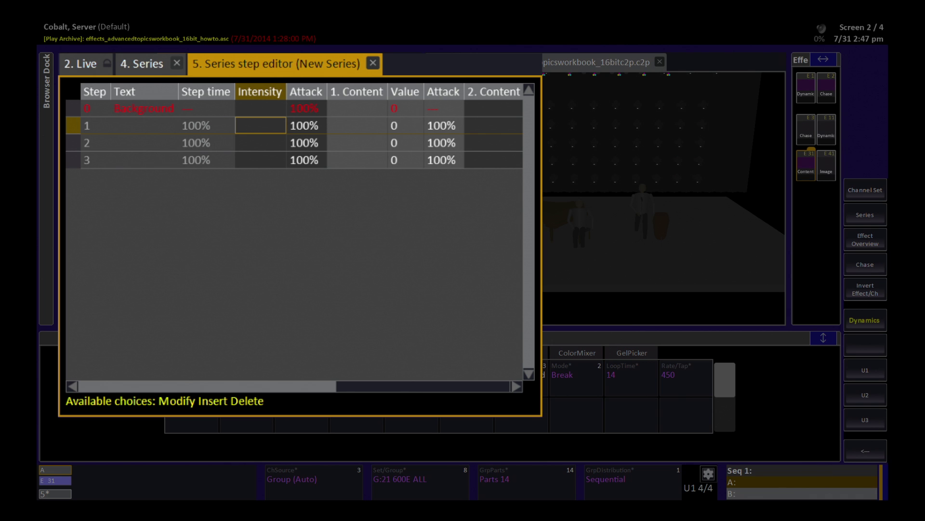
- Set the Intensity column to full for steps 1, 2 and 3
key(shift+Down)
key(shift+Down)
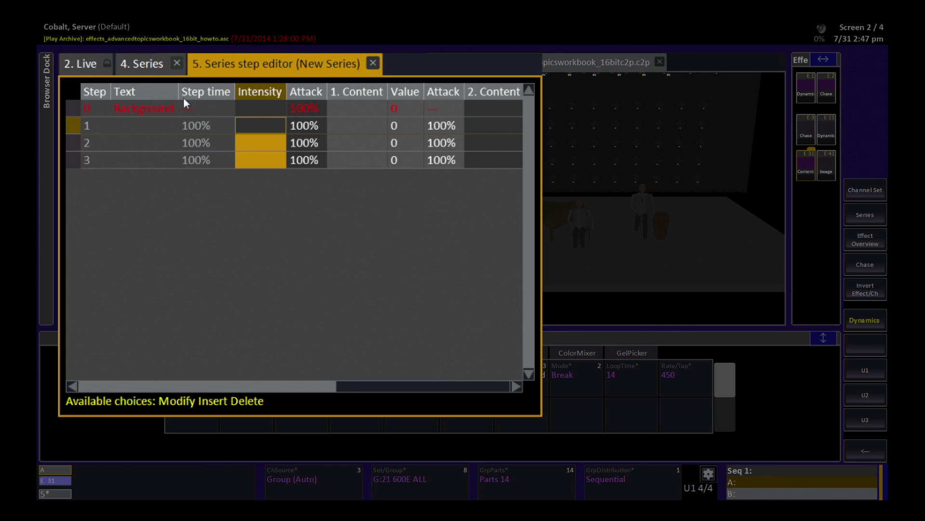
right_click(256, 128)
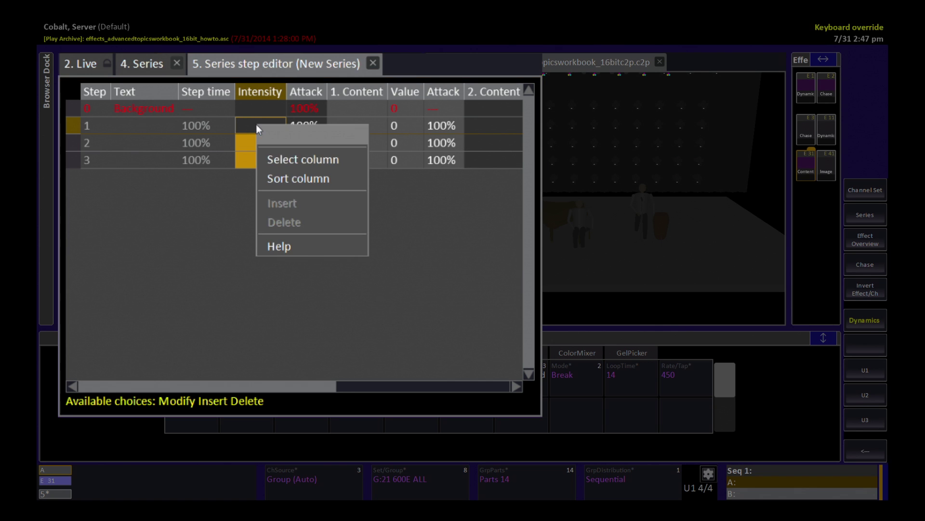
click(353, 159)
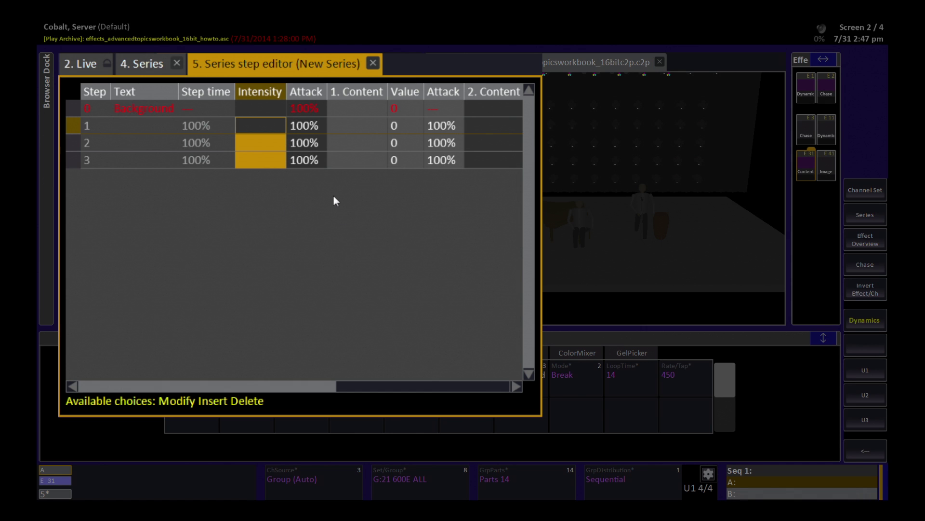
text(100)
key(Return)
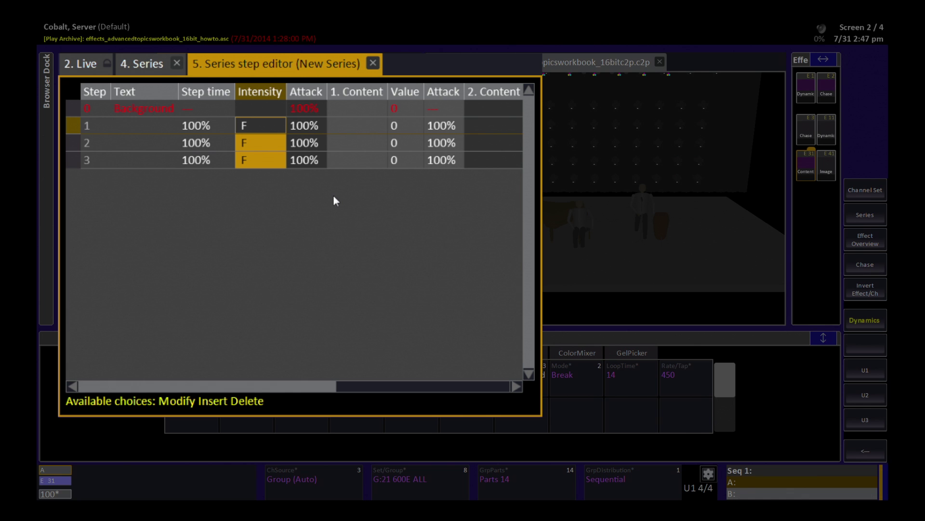
key(Right)
key(Right)
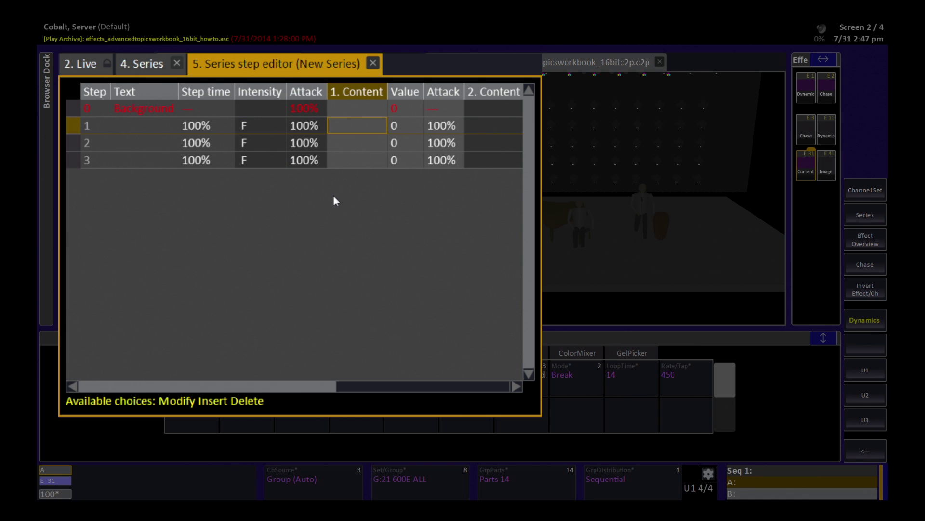
- Make Color Palette the first content type for steps 1, 2 and 3
right_click(370, 125)
click(428, 157)
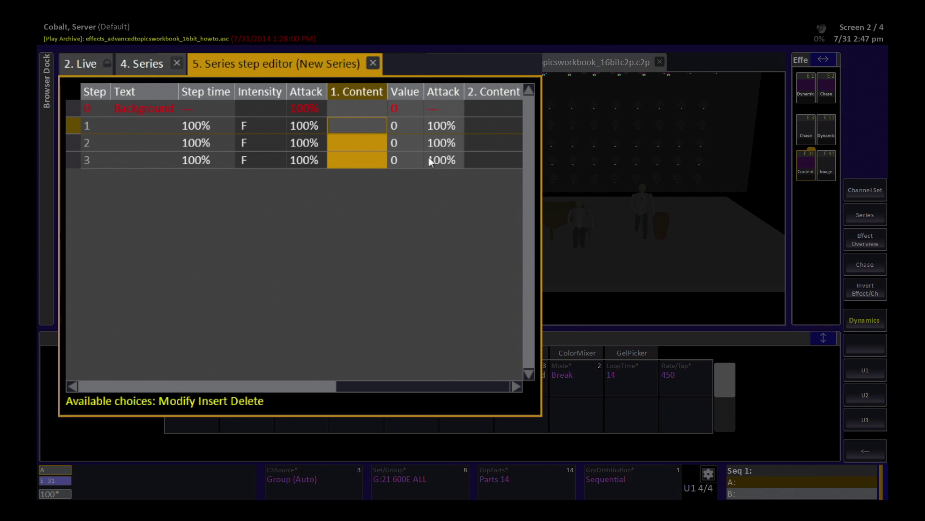
key(Return)
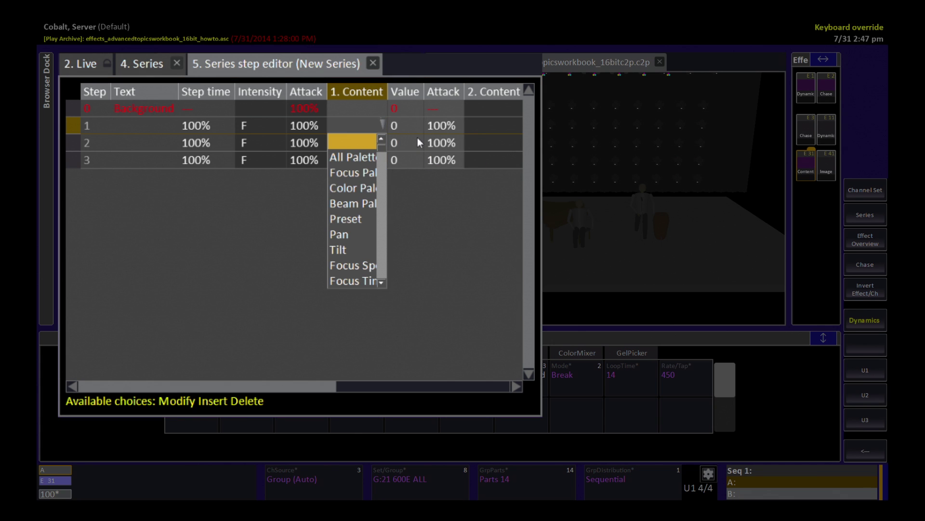
key(Down)
key(Down)
key(Down)
key(Return)
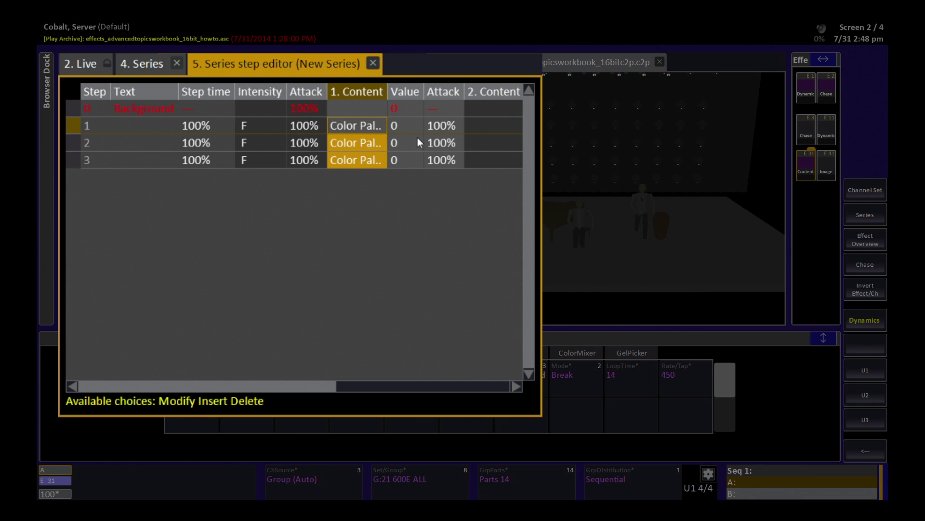
key(Right)
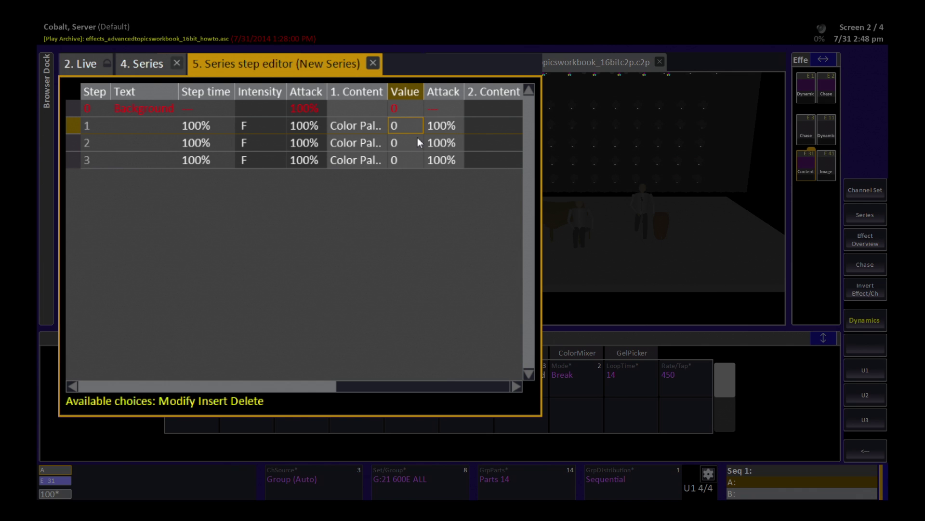
text(3)
- Assign color palettes 3, 4 and 6 to steps 1, 2 and 3, and review them
key(Return)
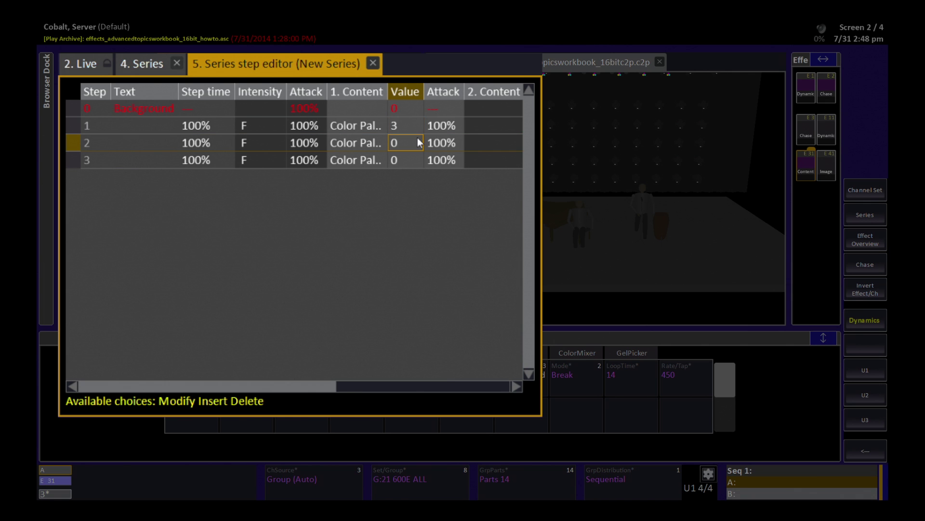
text(4)
key(Return)
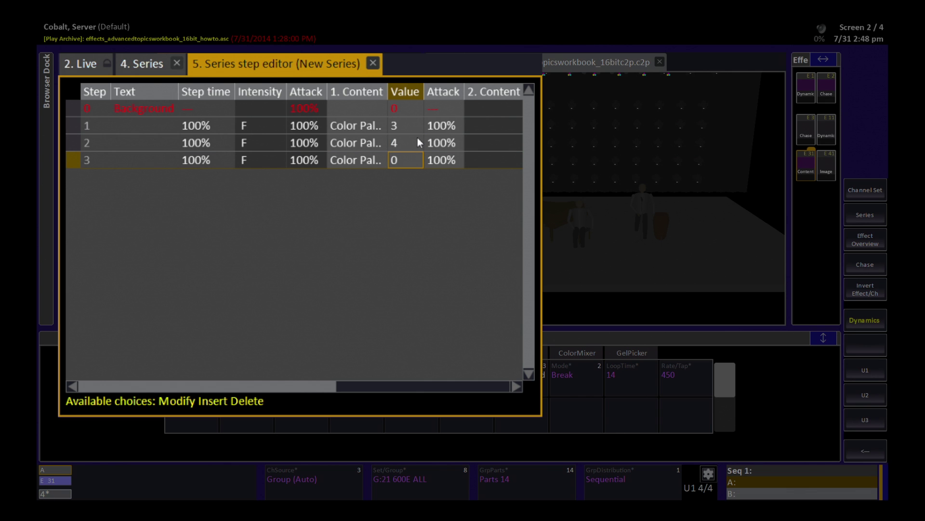
text(6)
key(Return)
key(Up)
key(Up)
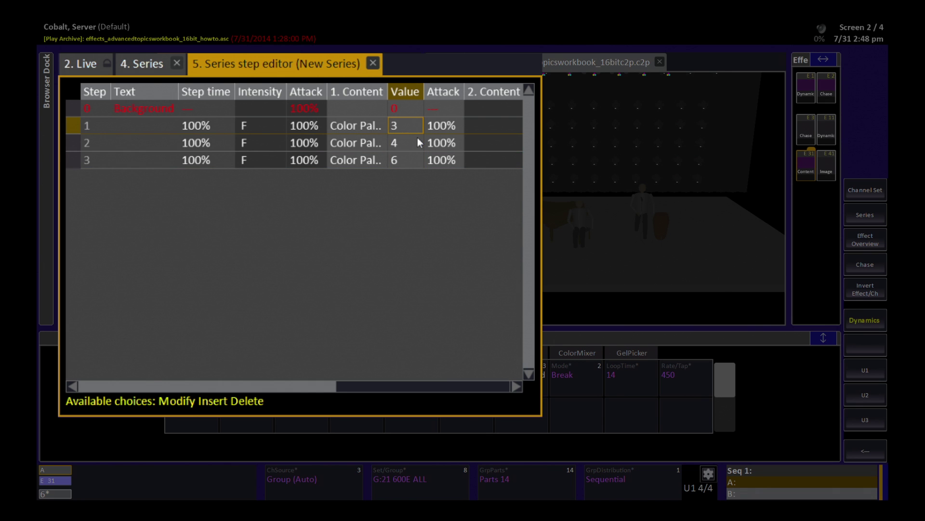
key(Down)
key(Down)
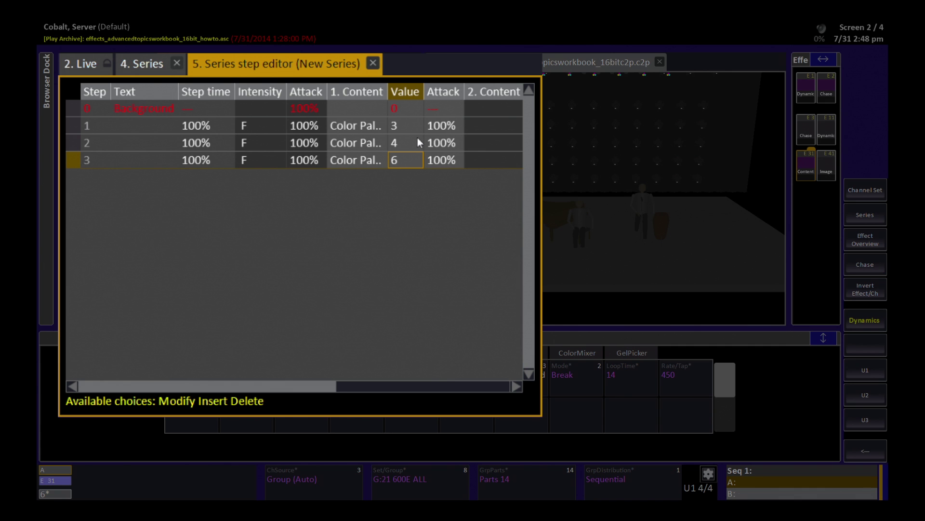
key(Up)
key(Up)
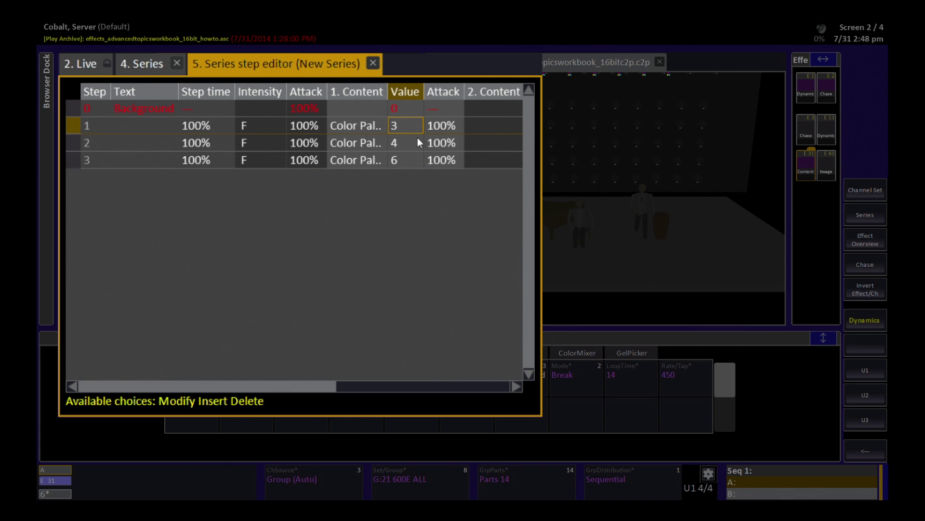
key(Down)
key(Down)
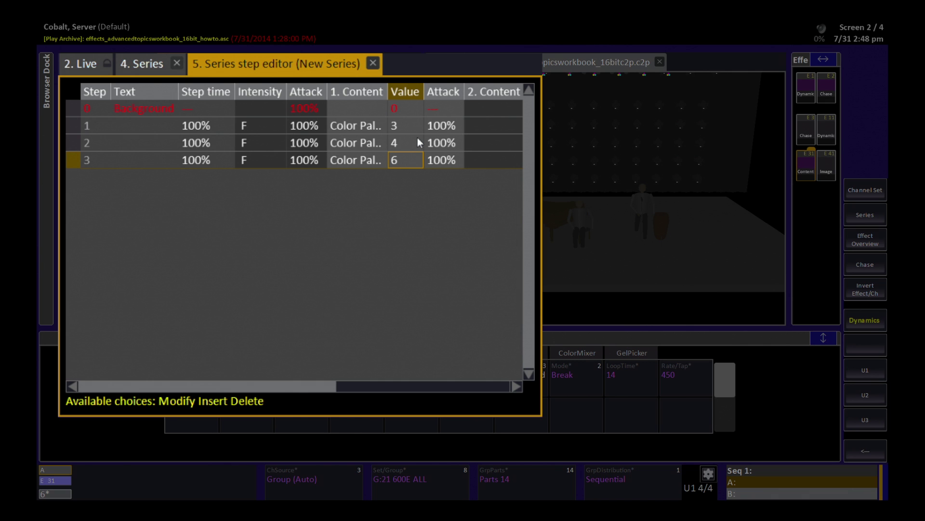
- Give step 1 a second content of Beam Palette with value 2
key(Right)
key(Right)
key(Right)
key(Right)
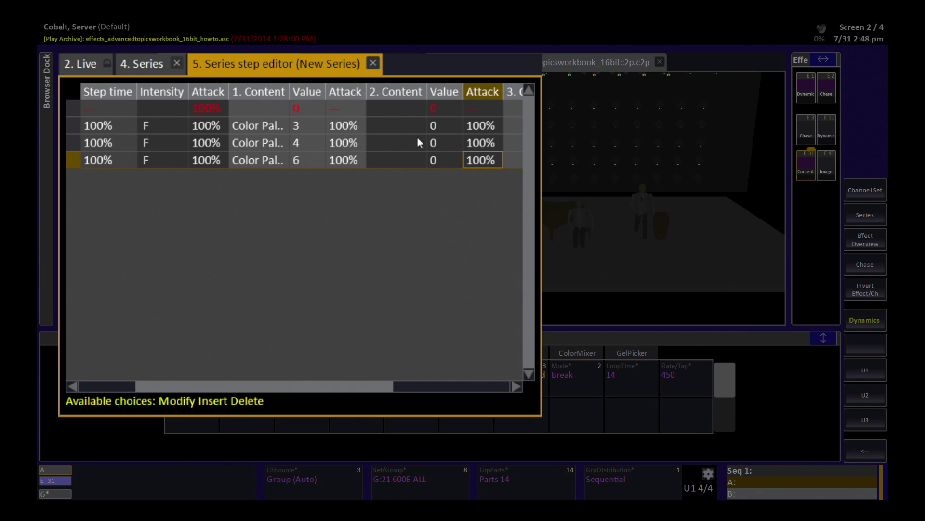
key(Left)
key(Left)
key(Up)
key(Up)
key(Return)
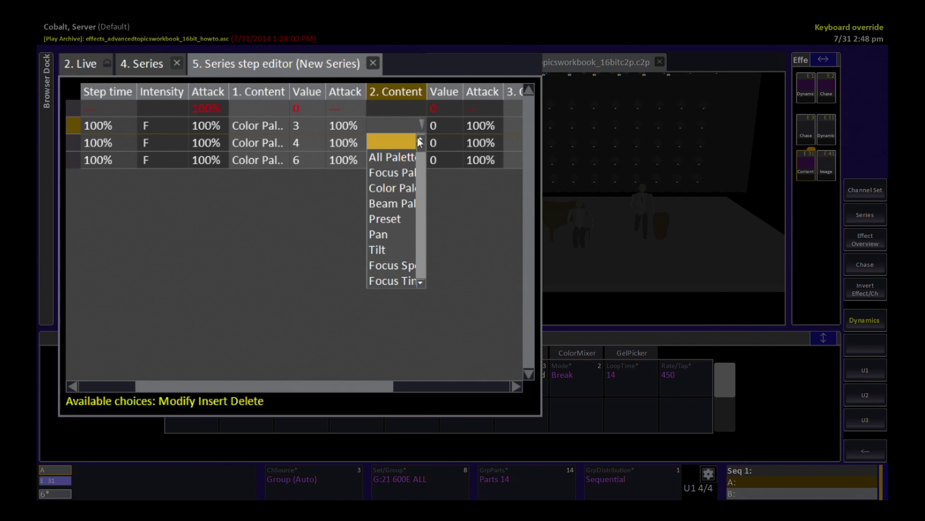
key(Down)
key(Down)
key(Down)
key(Down)
key(Return)
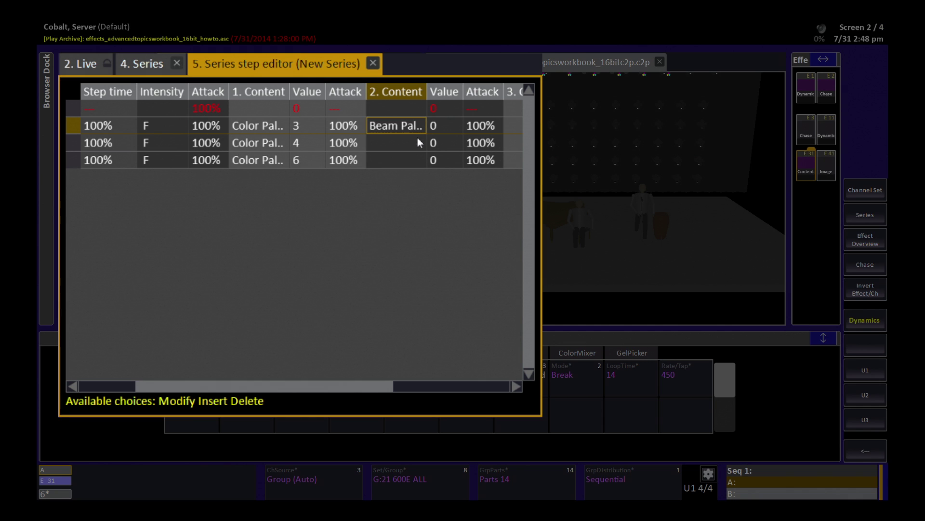
key(Right)
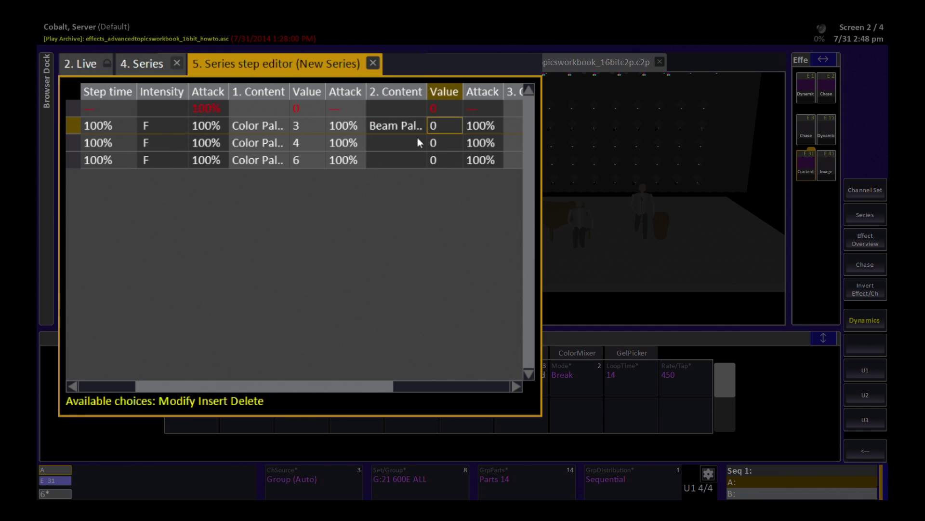
text(2)
key(Return)
key(Down)
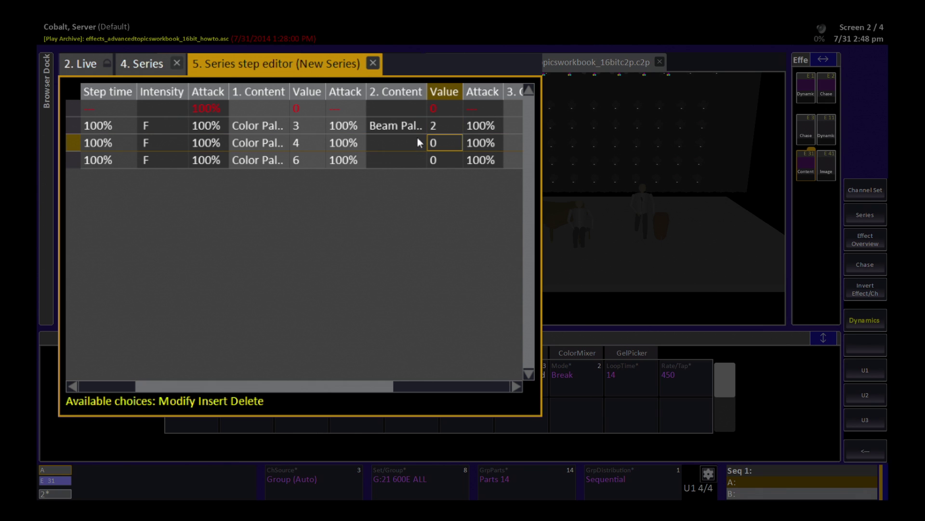
key(Down)
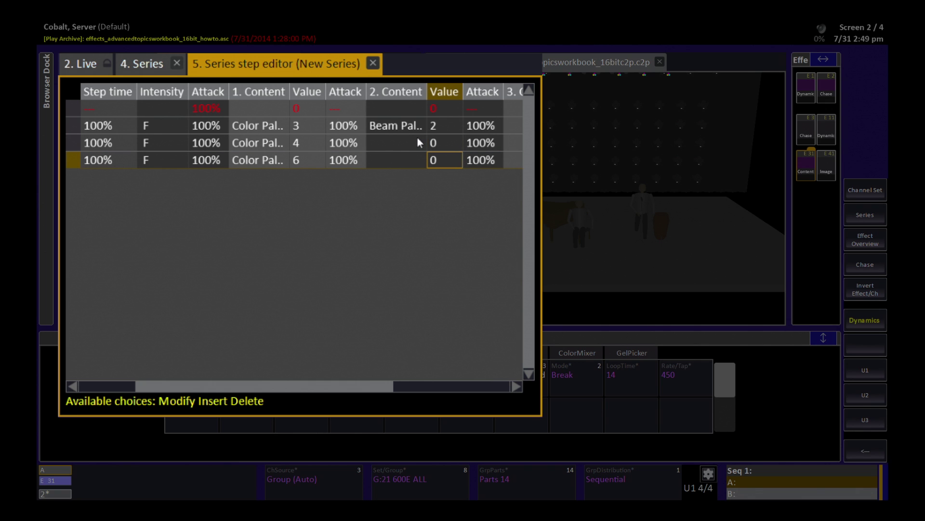
- Set step 1's third content to Zoom with a value of 100
key(Up)
key(Up)
key(Right)
key(Right)
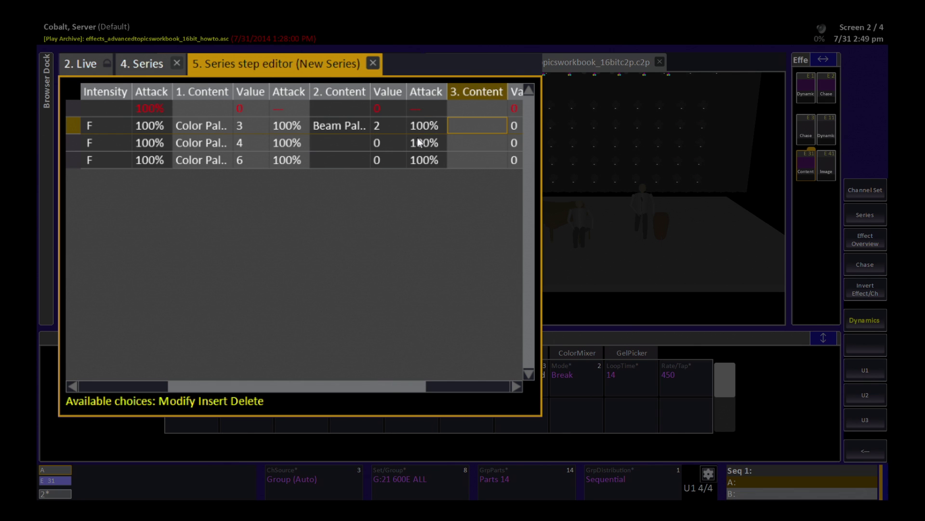
key(Return)
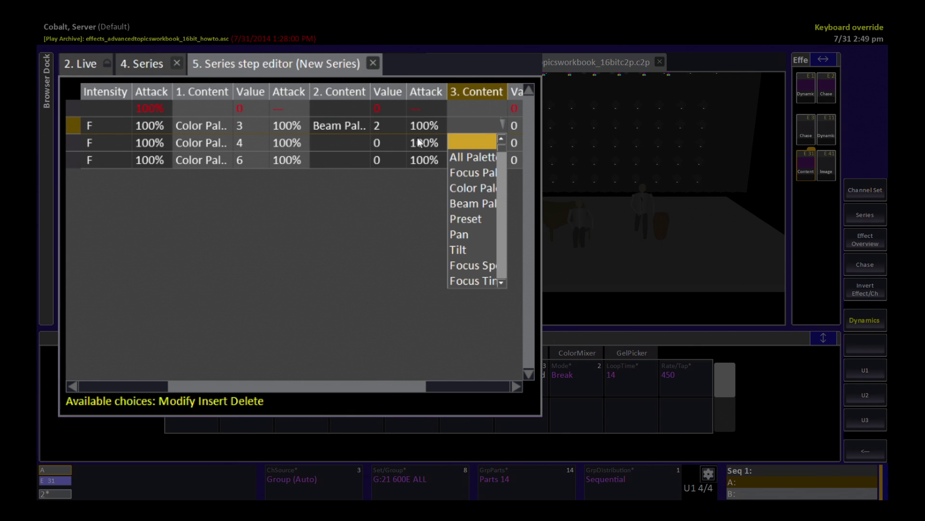
key(z)
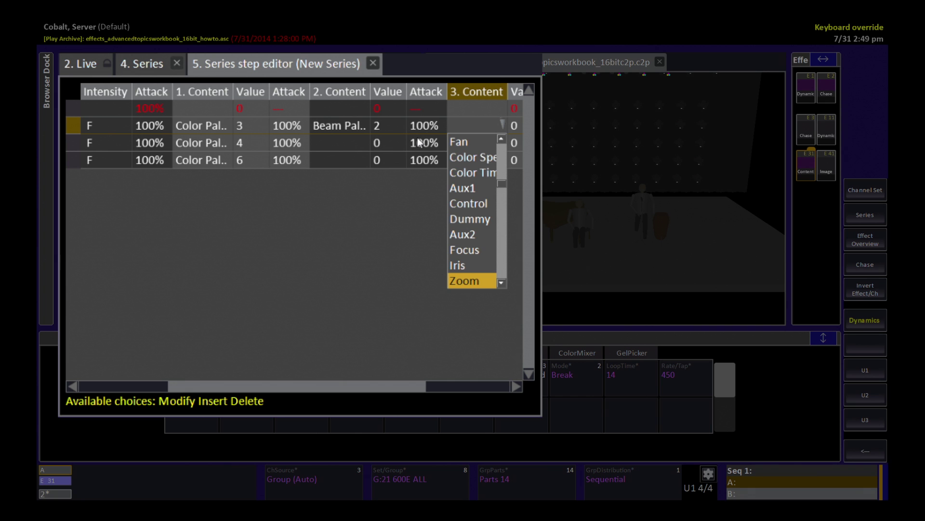
key(Return)
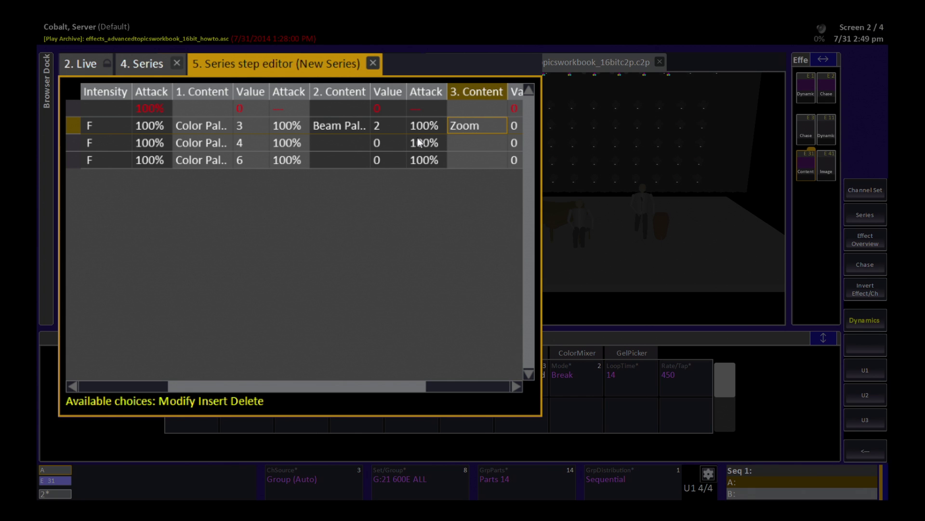
key(Return)
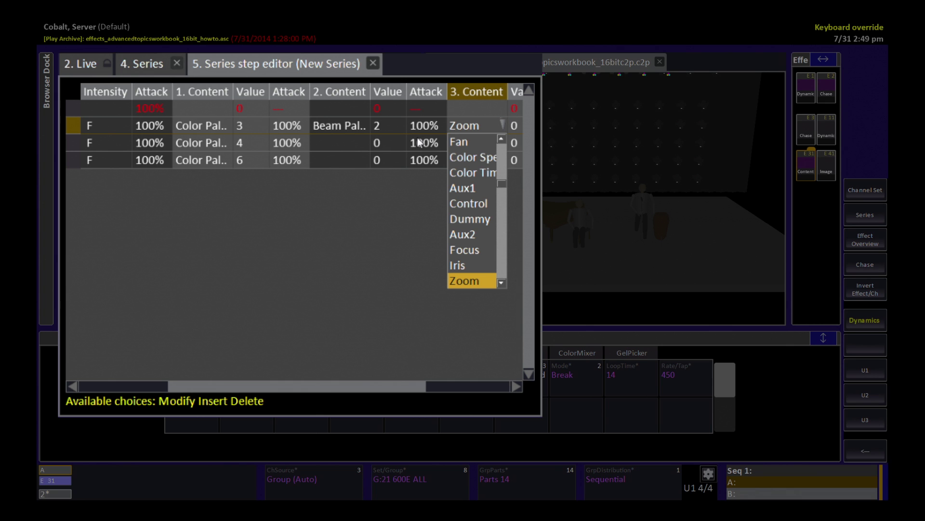
key(Return)
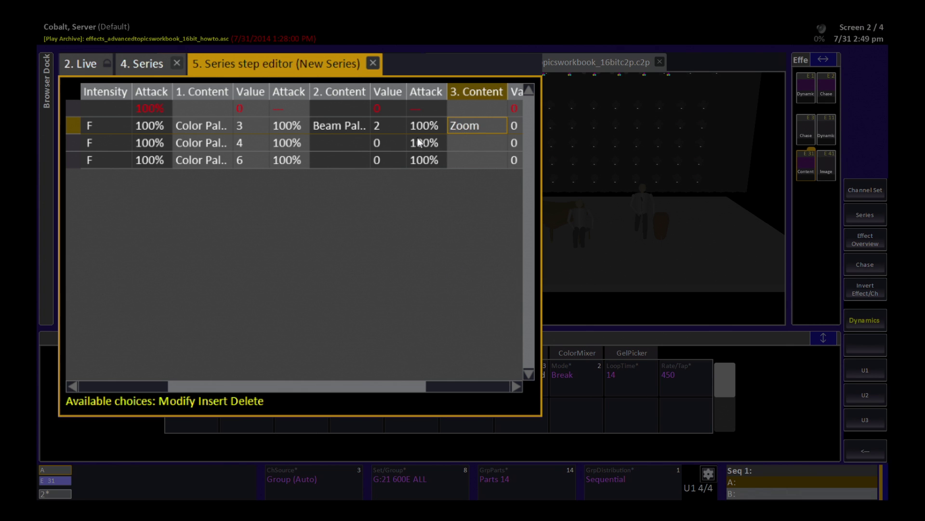
key(Right)
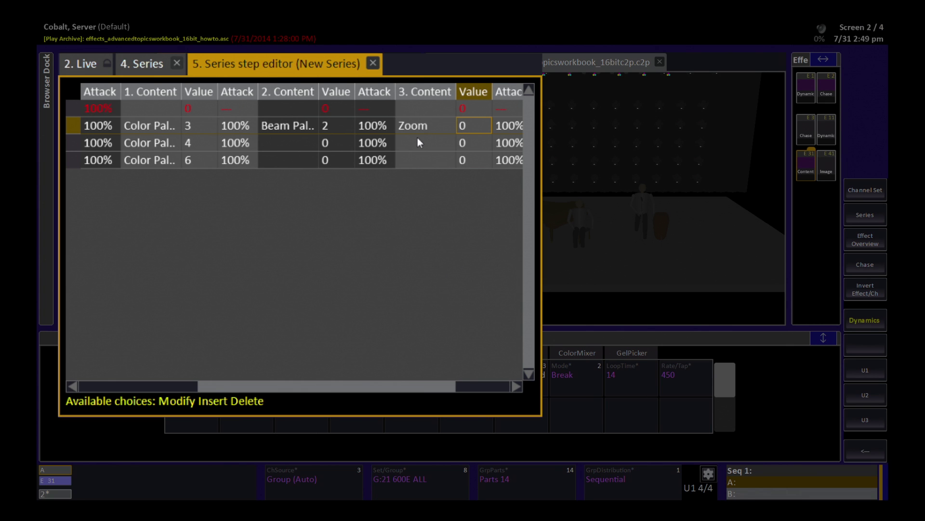
text(100)
key(Return)
key(Down)
key(Down)
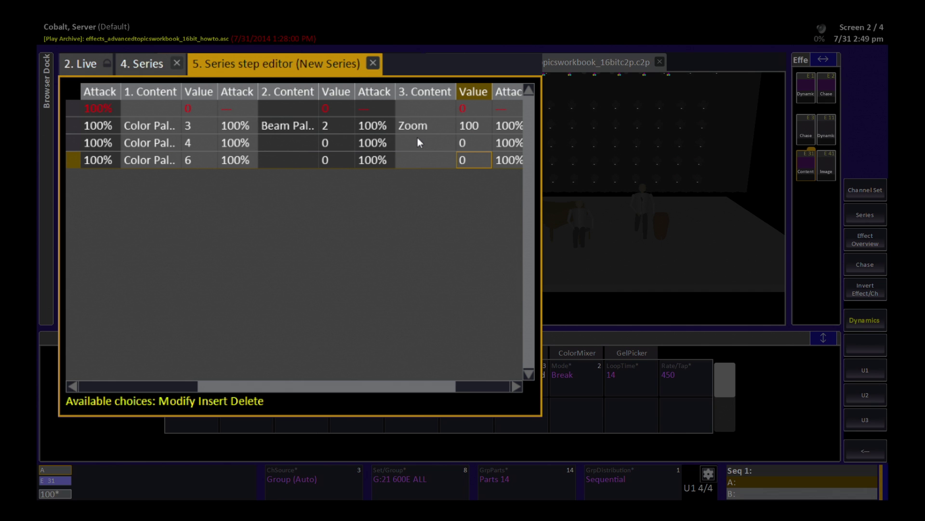
key(Left)
key(Left)
- Set step 2's intensity to 80 and close the step editor
key(Left)
key(Left)
key(Left)
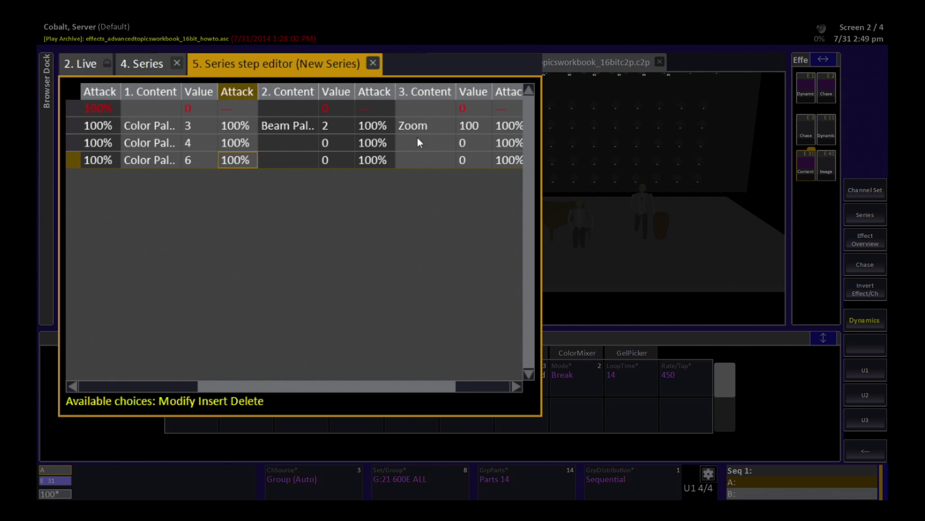
key(Left)
key(Left)
key(Left)
key(Left)
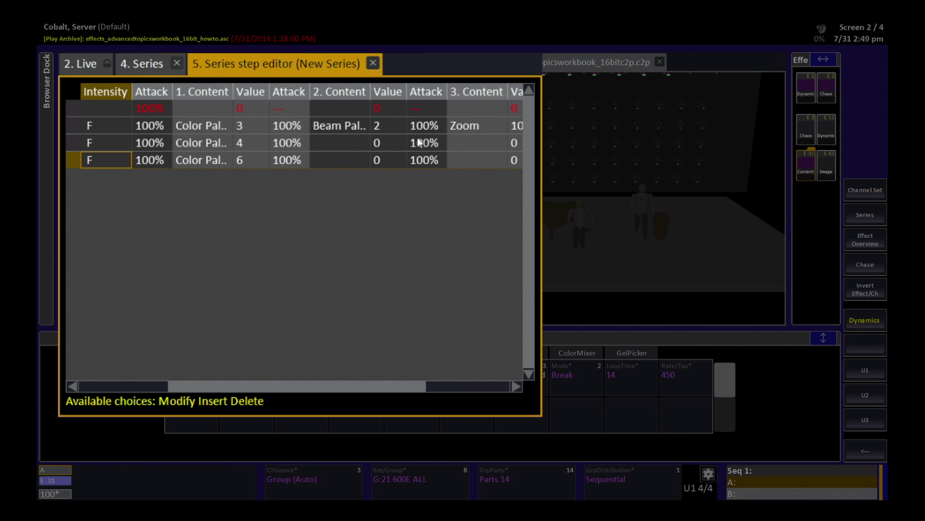
key(Left)
key(Left)
key(Left)
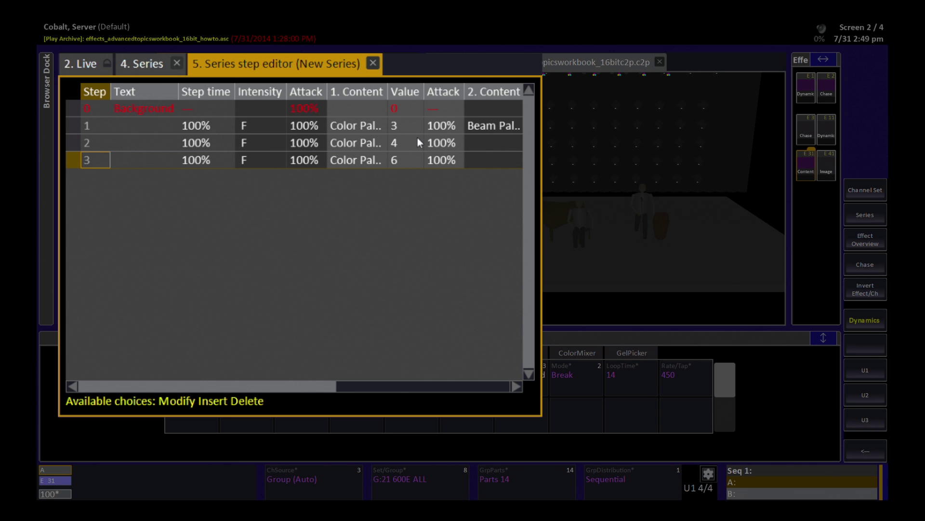
key(Right)
key(Up)
key(Up)
key(Down)
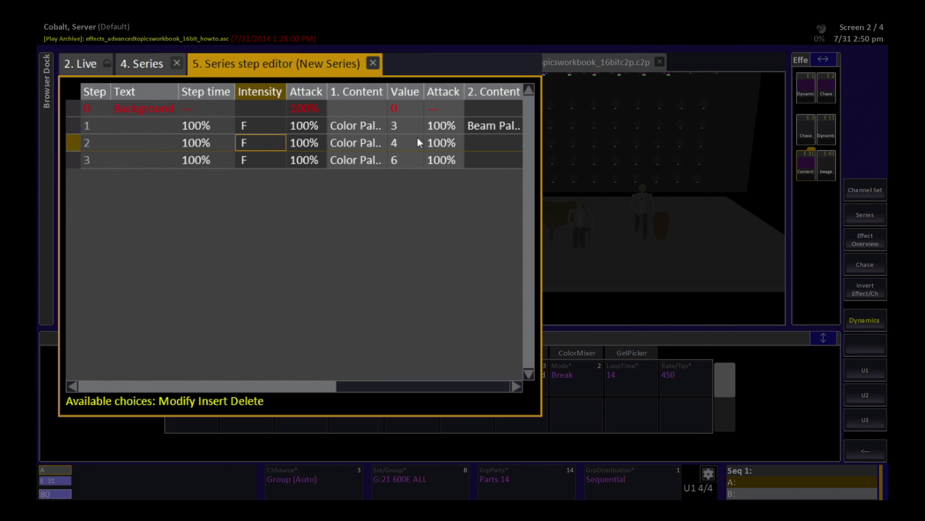
key(Return)
key(Up)
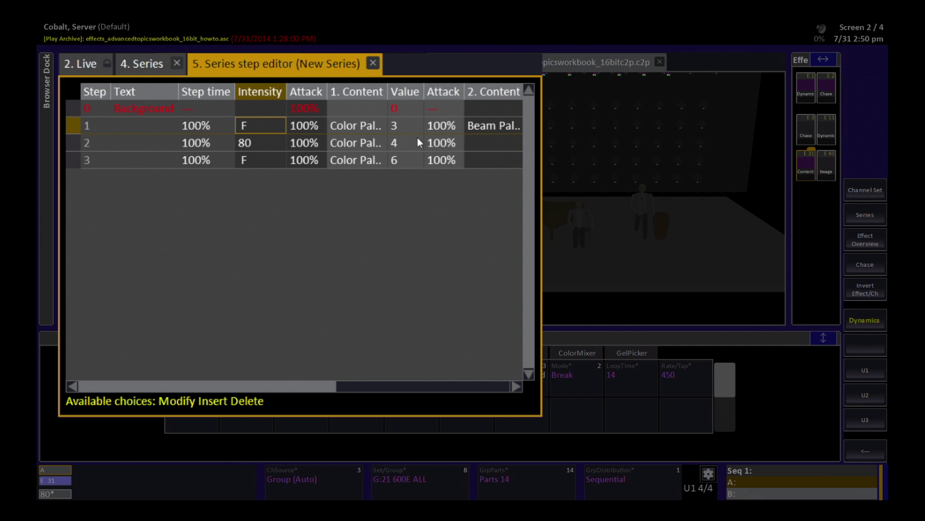
key(Down)
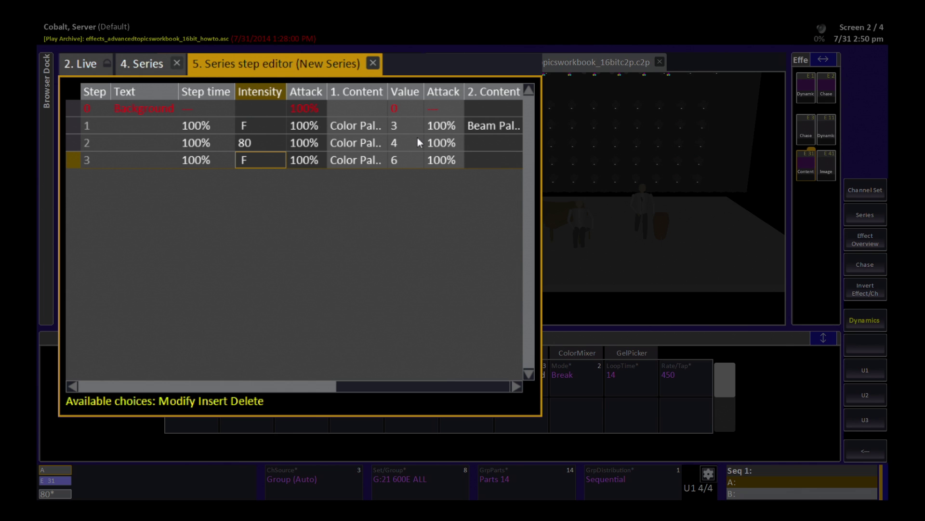
key(Escape)
- Check New Series' step count, Continuous mode and timings, then close the Series list
key(Left)
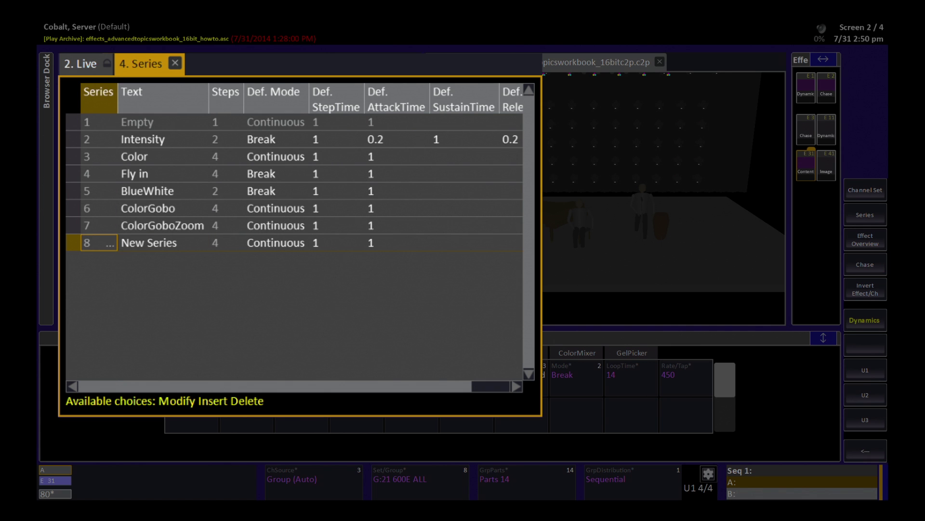
key(Right)
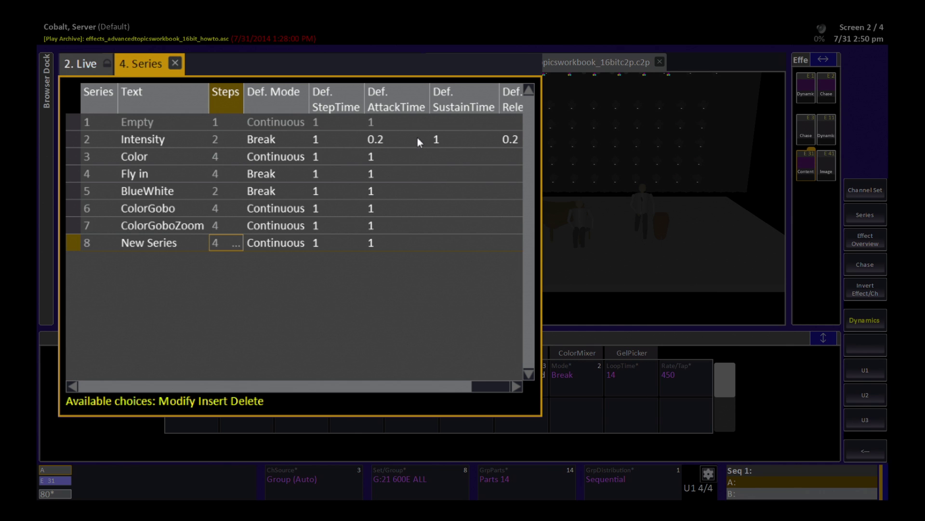
key(Right)
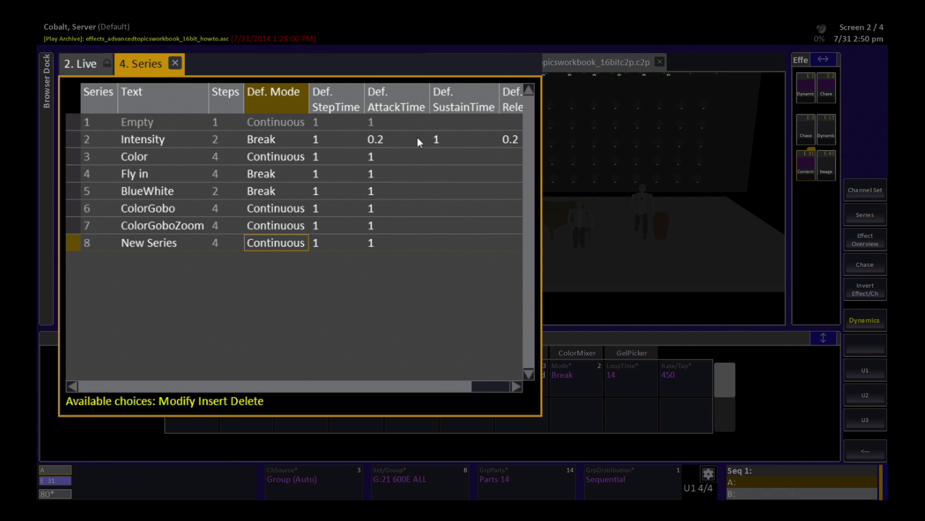
key(Right)
key(Right)
key(Left)
key(Right)
key(Left)
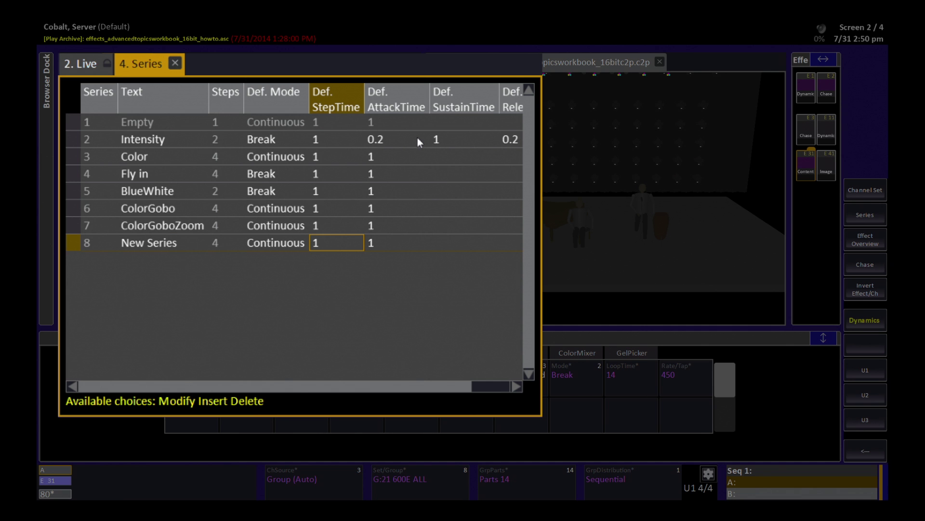
key(Escape)
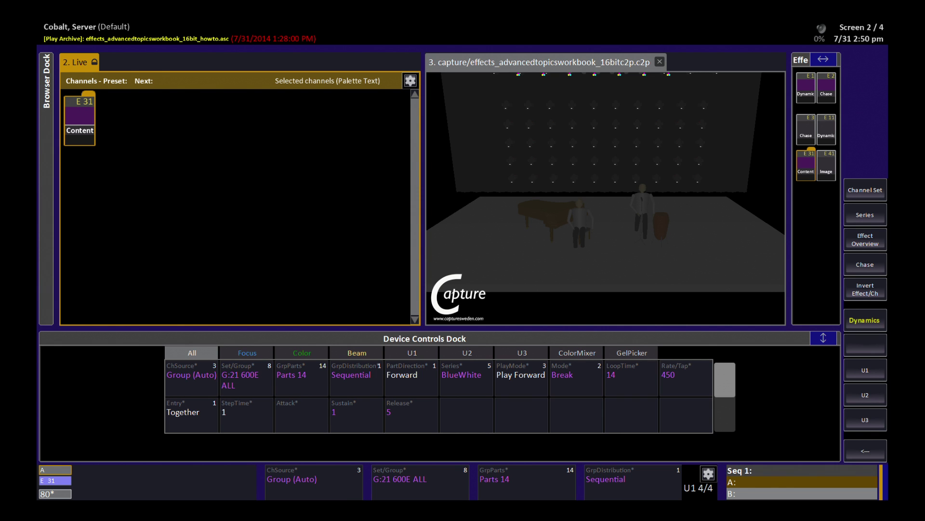
- Choose 8 New Series on the effect's Series encoder in Device Controls
click(474, 414)
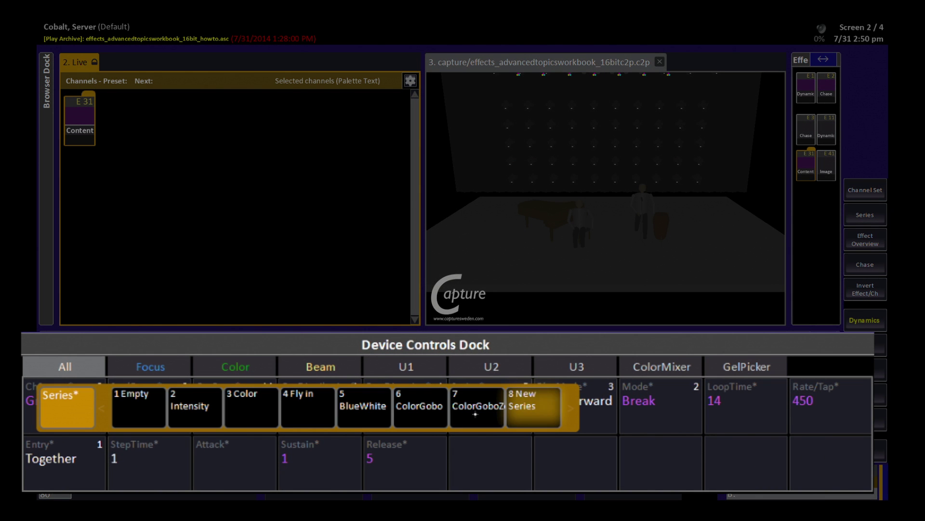
click(523, 415)
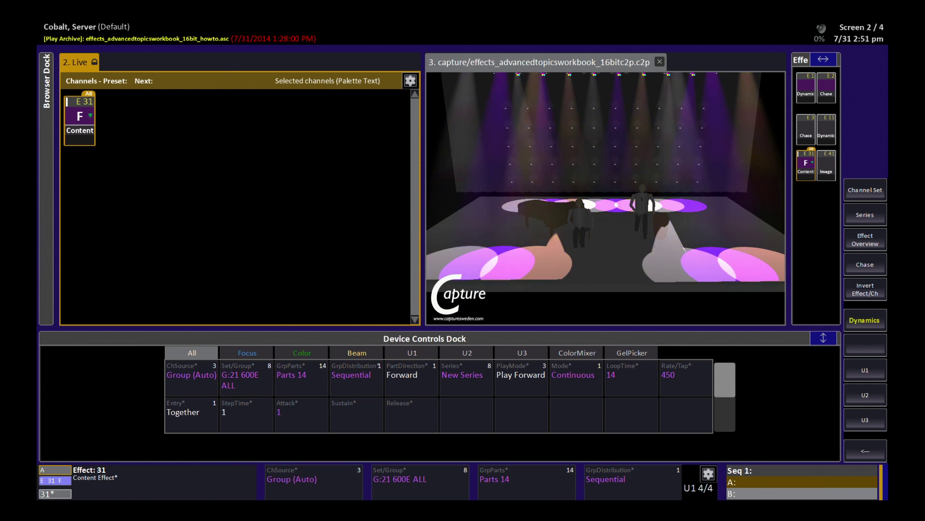
- Run effect 31 on group 11 Pointe ALL, then switch it to 13 Pointe Mid
click(245, 375)
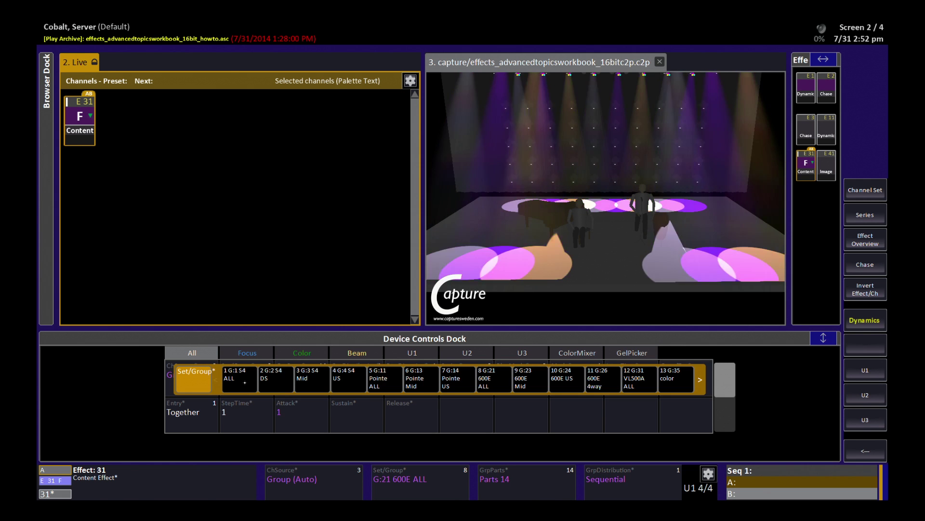
click(377, 382)
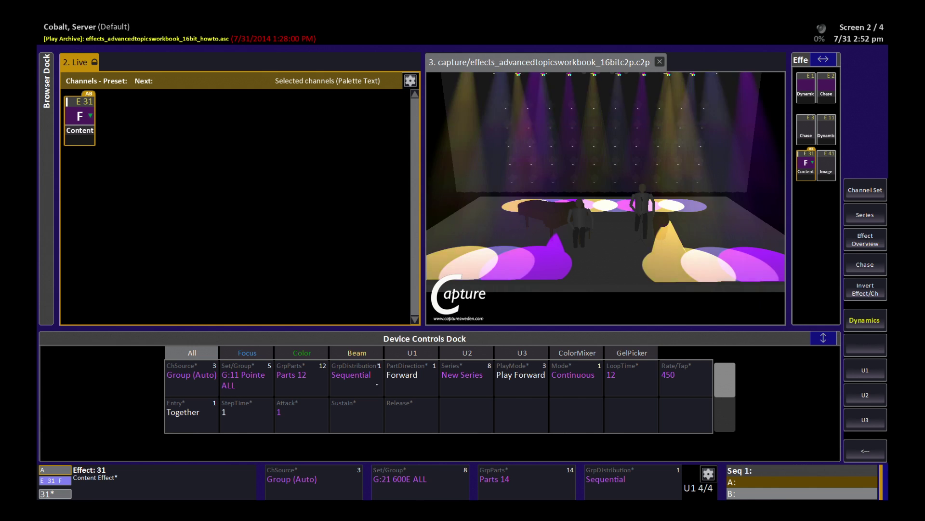
click(247, 375)
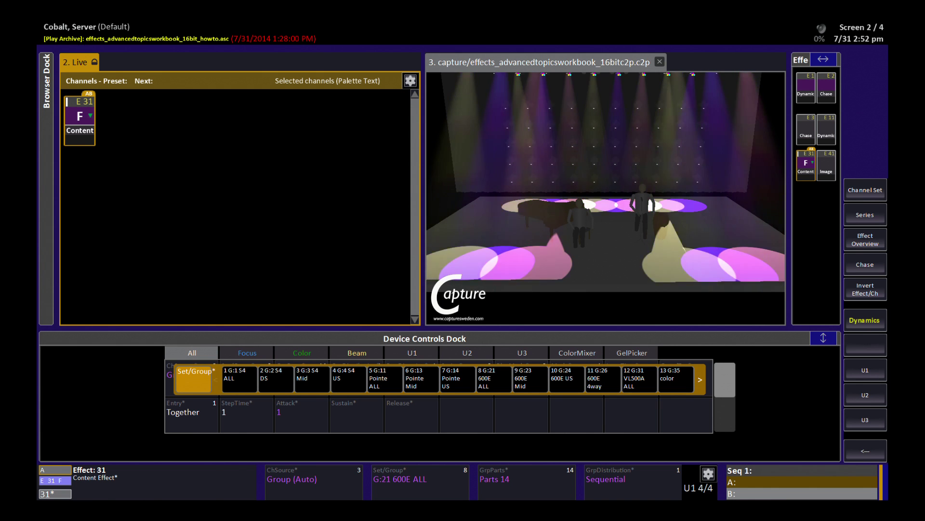
click(422, 377)
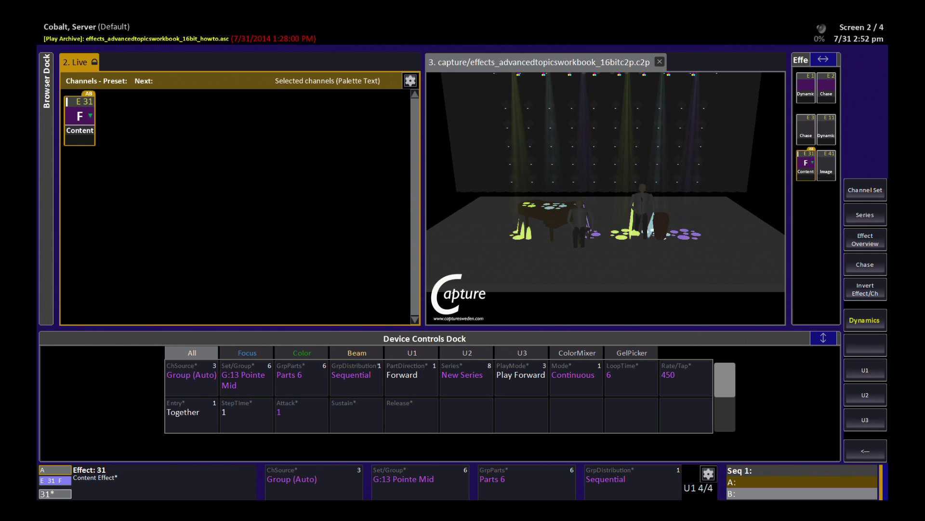
text(100)
- Set effect 31's Rate/Tap to 100 on the command line
key(Return)
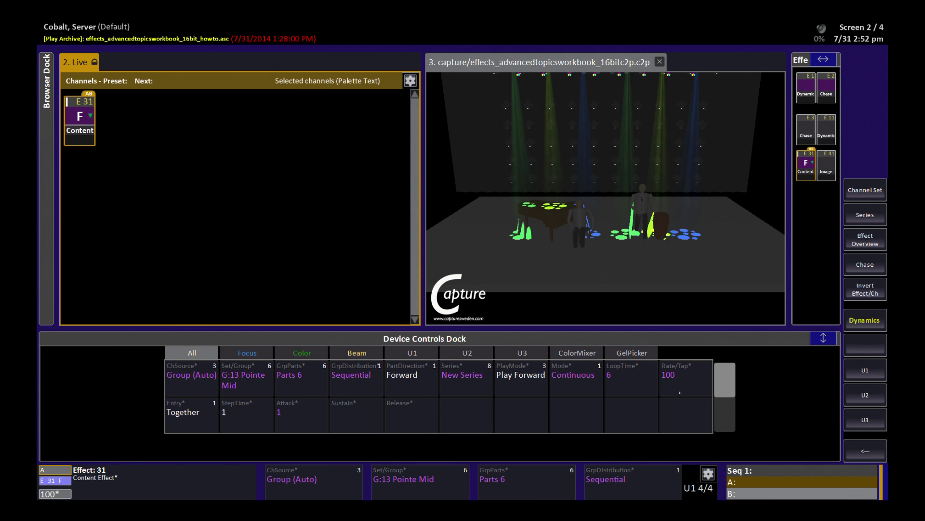